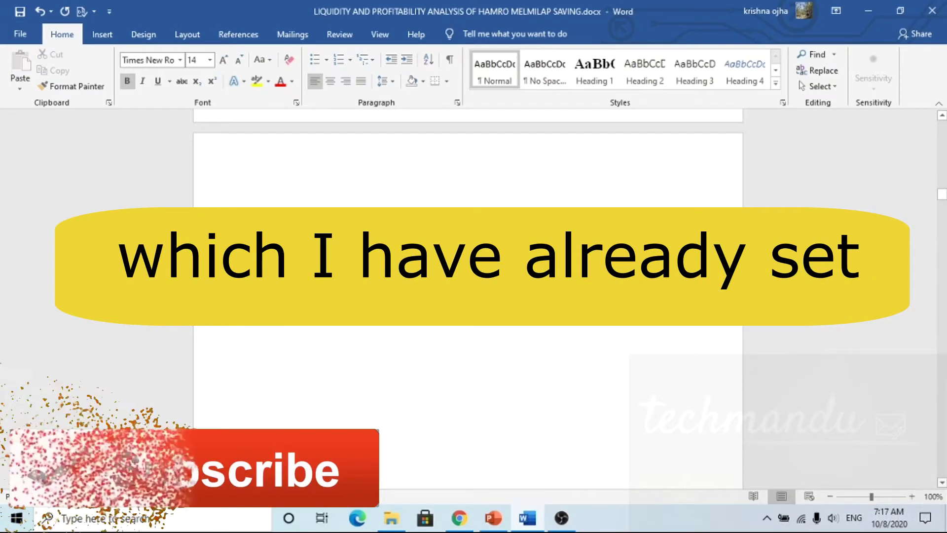
Remove the page number from the Section 2 footer
{"action": "left_click", "coordinate": [350, 261]}
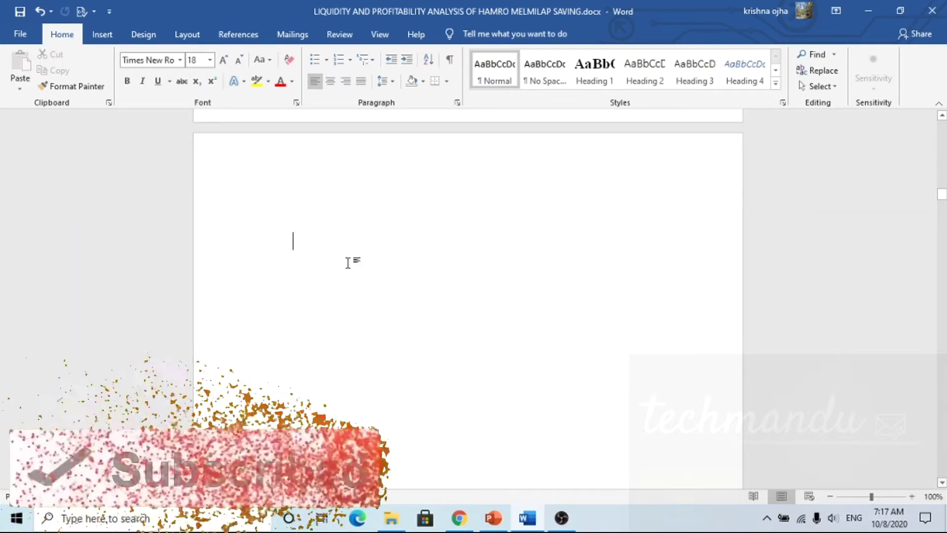
{"action": "scroll", "coordinate": [349, 262], "scroll_direction": "up", "scroll_amount": 4}
{"action": "scroll", "coordinate": [470, 321], "scroll_direction": "up", "scroll_amount": 4}
{"action": "double_click", "coordinate": [482, 317]}
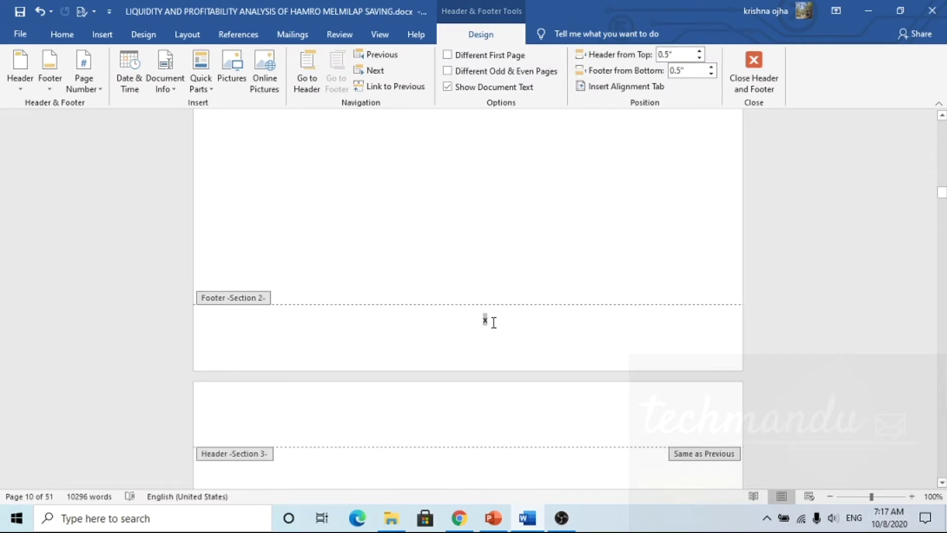
{"action": "left_click", "coordinate": [99, 91]}
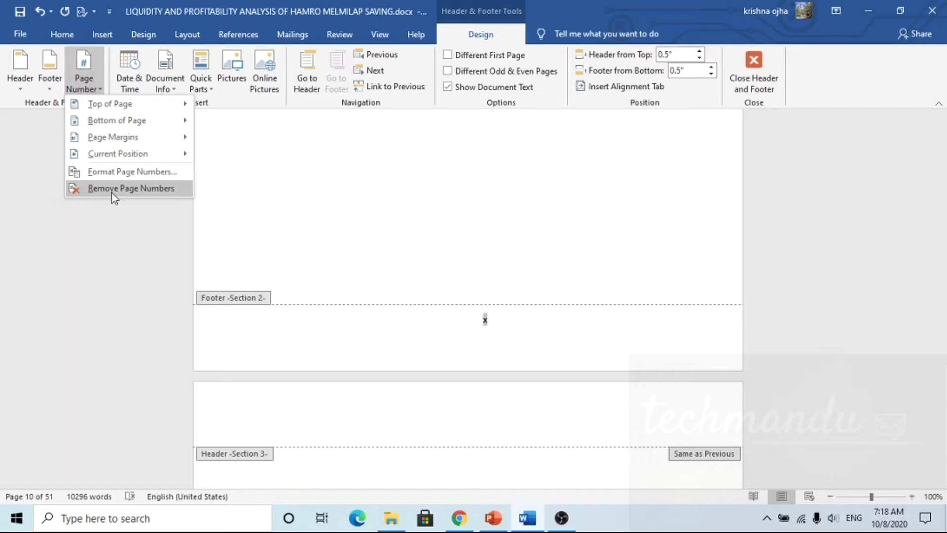
{"action": "left_click", "coordinate": [255, 180]}
{"action": "left_click", "coordinate": [96, 94]}
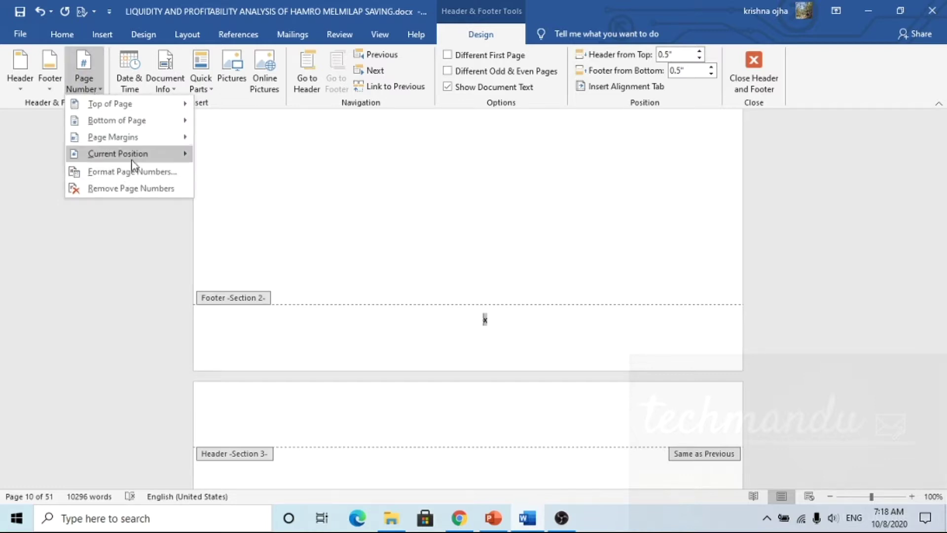
{"action": "left_click", "coordinate": [124, 193]}
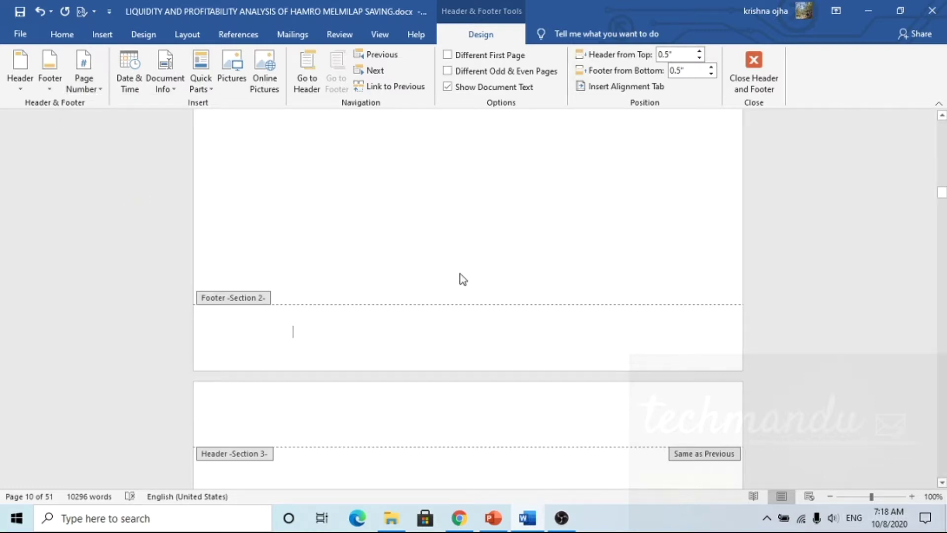
Remove the page number 1 from the Chapter I page header
{"action": "scroll", "coordinate": [463, 279], "scroll_direction": "down", "scroll_amount": 5}
{"action": "scroll", "coordinate": [462, 280], "scroll_direction": "down", "scroll_amount": 5}
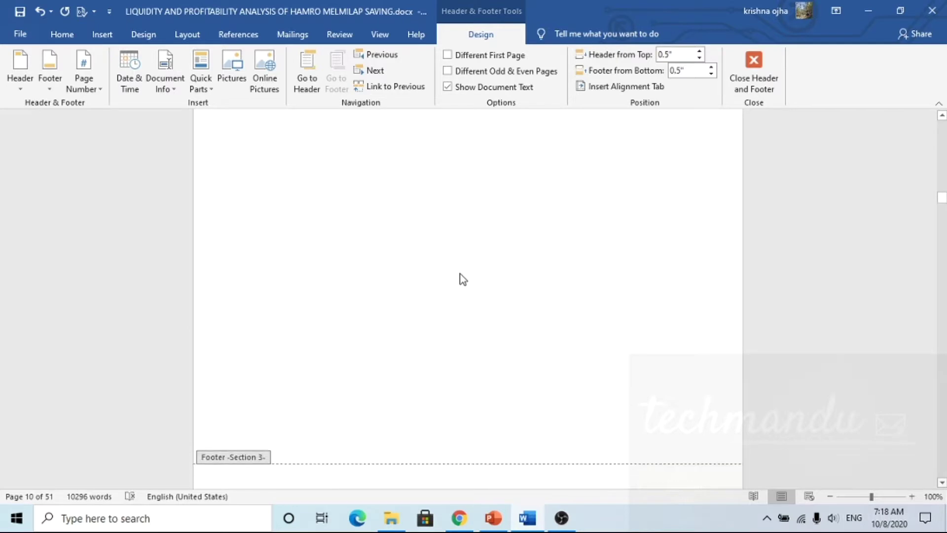
{"action": "scroll", "coordinate": [459, 274], "scroll_direction": "down", "scroll_amount": 4}
{"action": "scroll", "coordinate": [458, 274], "scroll_direction": "down", "scroll_amount": 6}
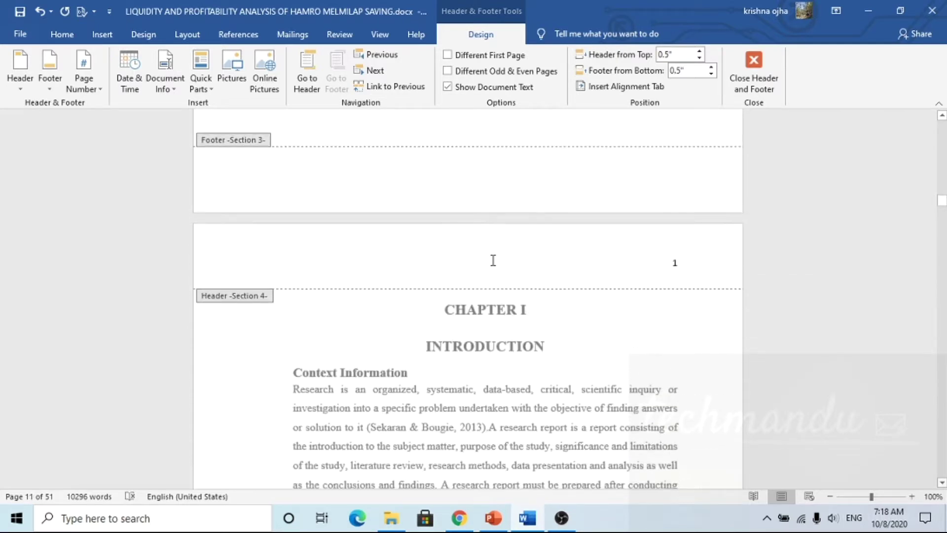
{"action": "double_click", "coordinate": [677, 263]}
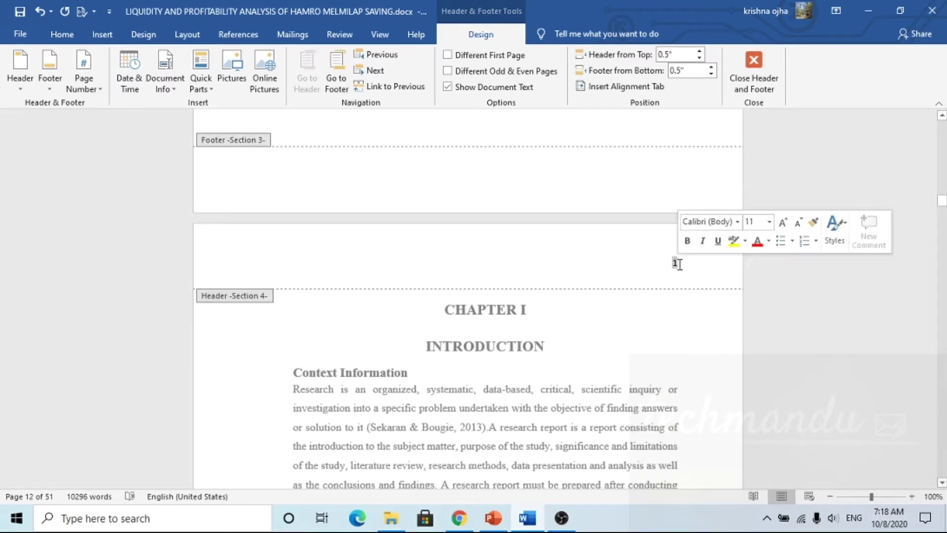
{"action": "left_click", "coordinate": [78, 85]}
{"action": "left_click", "coordinate": [142, 195]}
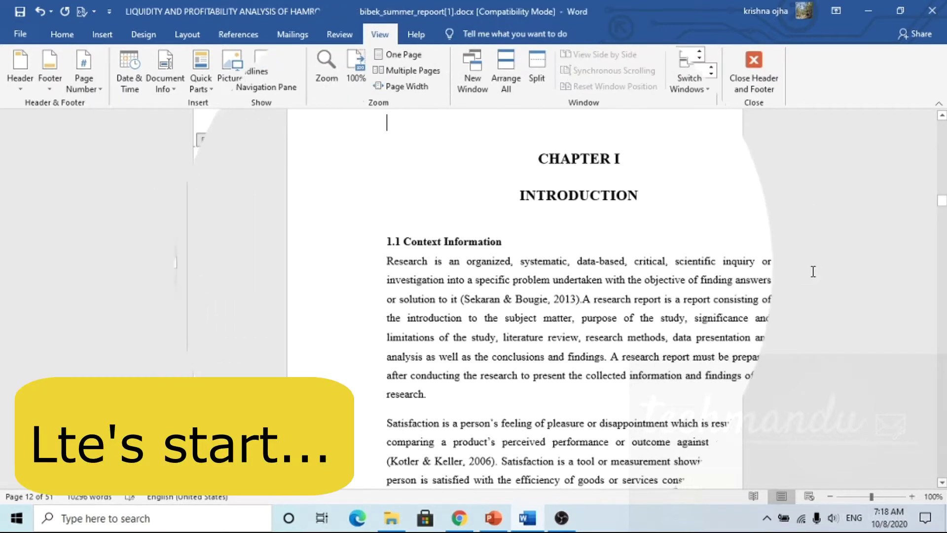
Bring the Chapter I Introduction page into view with the Insert commands showing
{"action": "scroll", "coordinate": [405, 259], "scroll_direction": "up", "scroll_amount": 2}
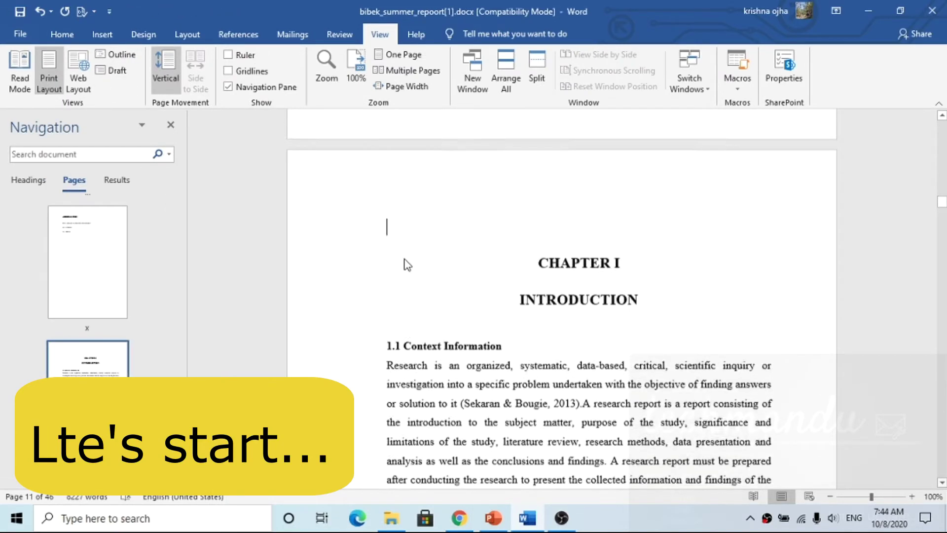
{"action": "scroll", "coordinate": [406, 259], "scroll_direction": "up", "scroll_amount": 4}
{"action": "scroll", "coordinate": [405, 258], "scroll_direction": "up", "scroll_amount": 5}
{"action": "scroll", "coordinate": [405, 258], "scroll_direction": "up", "scroll_amount": 2}
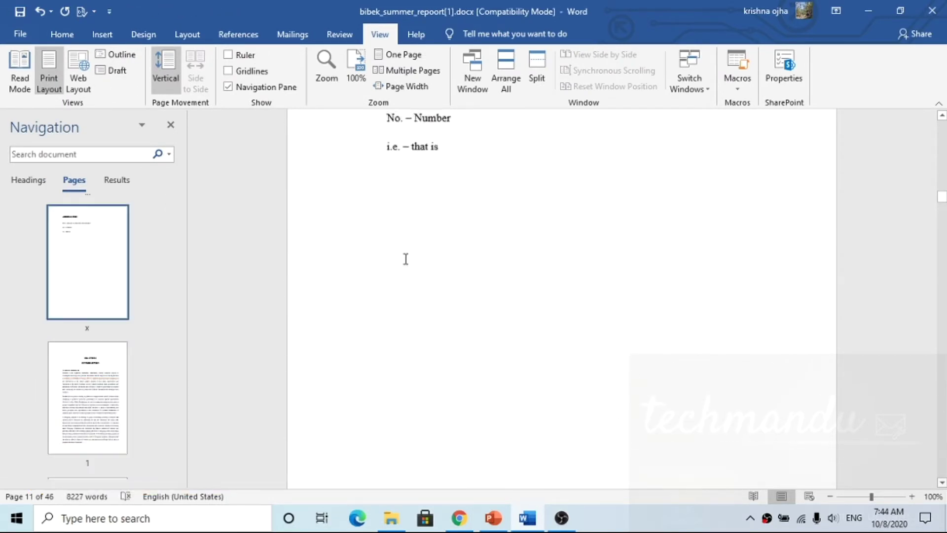
{"action": "scroll", "coordinate": [405, 259], "scroll_direction": "up", "scroll_amount": 2}
{"action": "scroll", "coordinate": [406, 259], "scroll_direction": "down", "scroll_amount": 4}
{"action": "scroll", "coordinate": [405, 259], "scroll_direction": "down", "scroll_amount": 4}
{"action": "scroll", "coordinate": [405, 258], "scroll_direction": "down", "scroll_amount": 2}
{"action": "scroll", "coordinate": [405, 258], "scroll_direction": "down", "scroll_amount": 1}
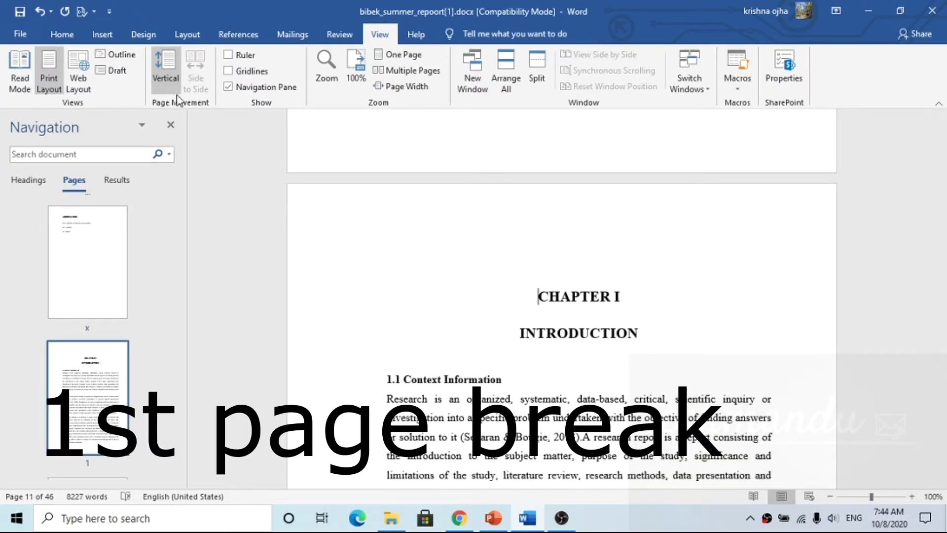
{"action": "left_click", "coordinate": [109, 37]}
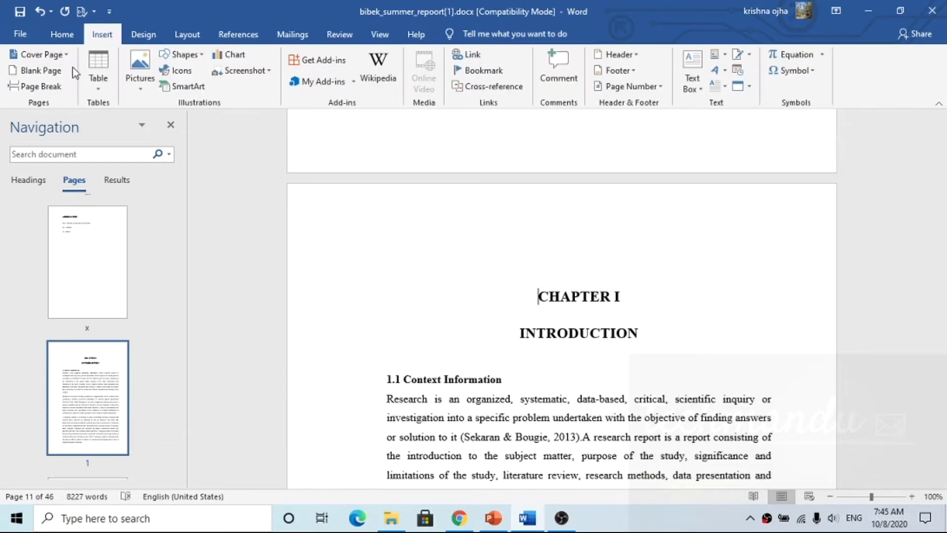
Hide the page thumbnails and insert a page break before the CHAPTER I heading
{"action": "left_click", "coordinate": [171, 124]}
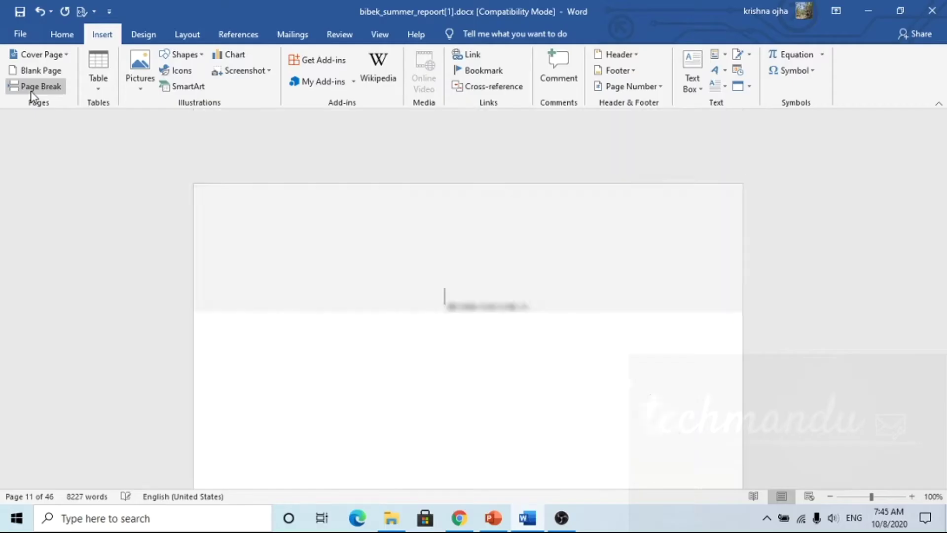
{"action": "left_click", "coordinate": [30, 91]}
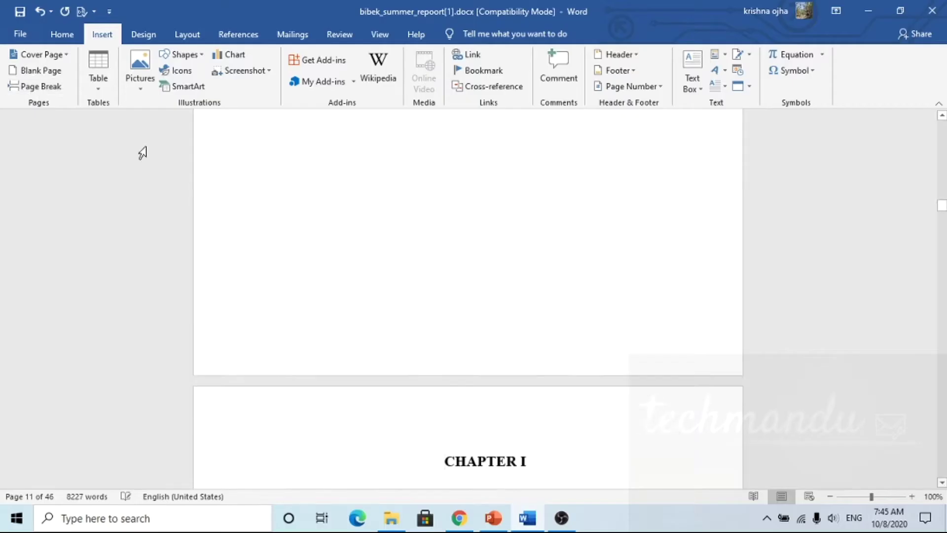
{"action": "scroll", "coordinate": [326, 250], "scroll_direction": "up", "scroll_amount": 5}
{"action": "scroll", "coordinate": [327, 250], "scroll_direction": "up", "scroll_amount": 3}
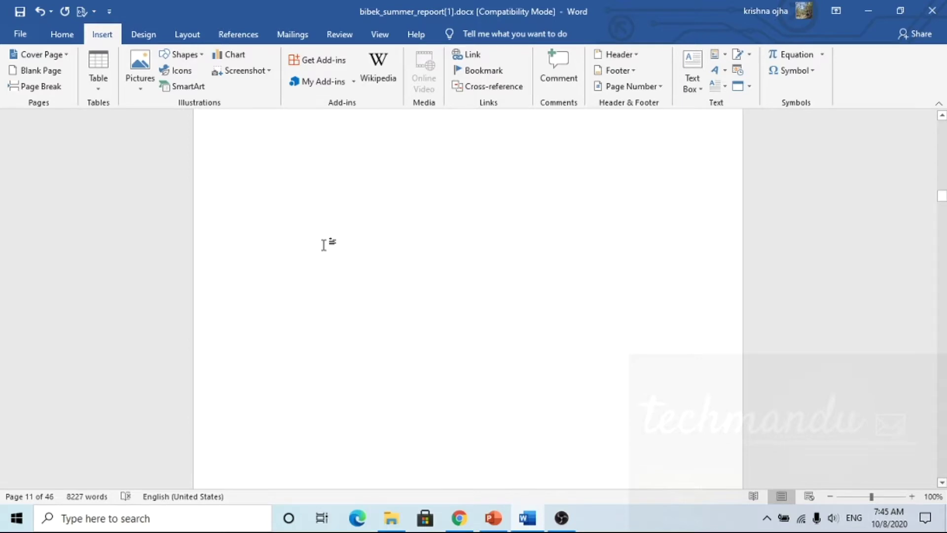
{"action": "scroll", "coordinate": [327, 251], "scroll_direction": "up", "scroll_amount": 5}
{"action": "scroll", "coordinate": [325, 246], "scroll_direction": "up", "scroll_amount": 2}
{"action": "scroll", "coordinate": [325, 245], "scroll_direction": "down", "scroll_amount": 5}
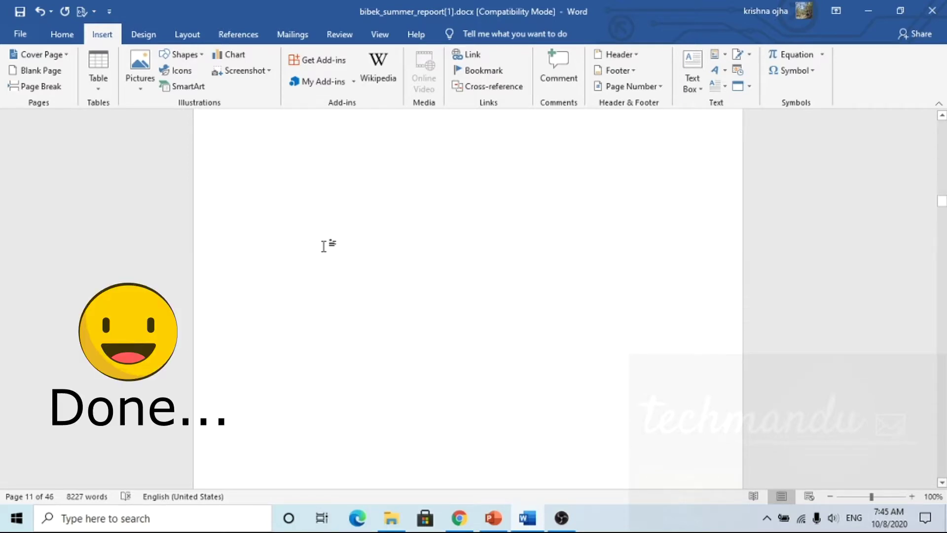
{"action": "scroll", "coordinate": [324, 248], "scroll_direction": "down", "scroll_amount": 5}
{"action": "scroll", "coordinate": [324, 247], "scroll_direction": "down", "scroll_amount": 5}
{"action": "scroll", "coordinate": [323, 247], "scroll_direction": "down", "scroll_amount": 5}
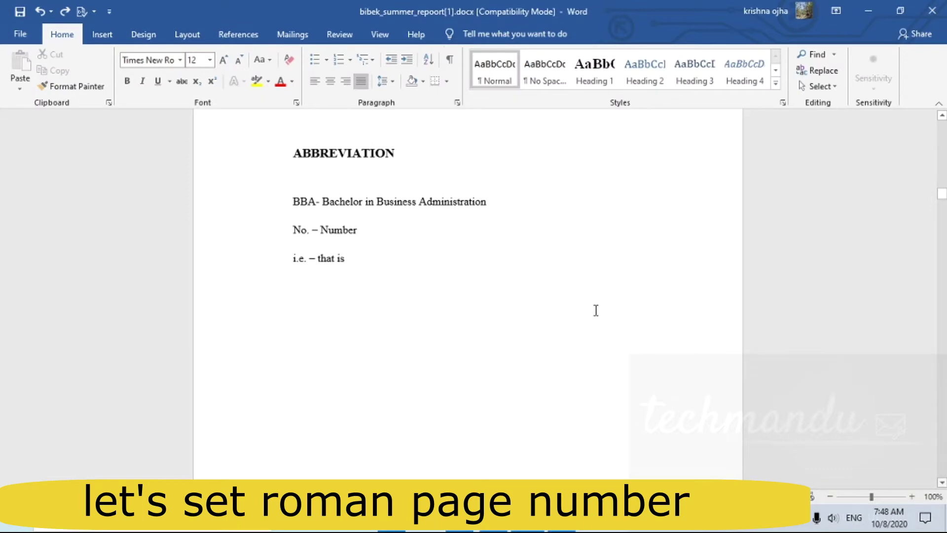
{"action": "scroll", "coordinate": [595, 310], "scroll_direction": "up", "scroll_amount": 5}
{"action": "scroll", "coordinate": [596, 310], "scroll_direction": "up", "scroll_amount": 4}
Scroll back to the Certificate from the Supervisor page and edit its footer
{"action": "scroll", "coordinate": [596, 310], "scroll_direction": "up", "scroll_amount": 5}
{"action": "scroll", "coordinate": [595, 310], "scroll_direction": "up", "scroll_amount": 2}
{"action": "scroll", "coordinate": [596, 309], "scroll_direction": "up", "scroll_amount": 3}
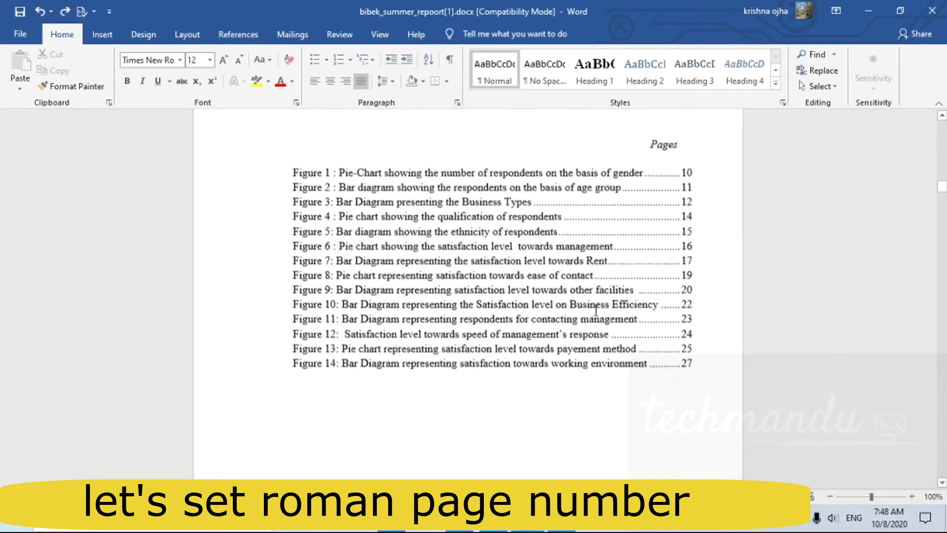
{"action": "scroll", "coordinate": [595, 310], "scroll_direction": "up", "scroll_amount": 5}
{"action": "scroll", "coordinate": [595, 309], "scroll_direction": "up", "scroll_amount": 5}
{"action": "scroll", "coordinate": [595, 309], "scroll_direction": "up", "scroll_amount": 5}
{"action": "scroll", "coordinate": [594, 309], "scroll_direction": "up", "scroll_amount": 5}
{"action": "scroll", "coordinate": [594, 310], "scroll_direction": "up", "scroll_amount": 5}
{"action": "scroll", "coordinate": [596, 312], "scroll_direction": "up", "scroll_amount": 5}
{"action": "scroll", "coordinate": [596, 312], "scroll_direction": "up", "scroll_amount": 5}
{"action": "scroll", "coordinate": [594, 310], "scroll_direction": "up", "scroll_amount": 5}
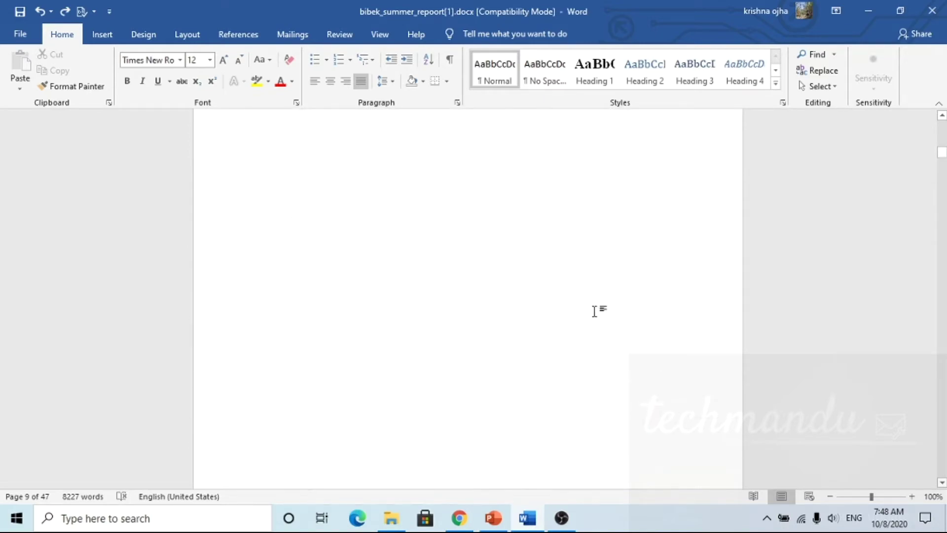
{"action": "scroll", "coordinate": [594, 311], "scroll_direction": "up", "scroll_amount": 5}
{"action": "scroll", "coordinate": [595, 310], "scroll_direction": "up", "scroll_amount": 5}
{"action": "scroll", "coordinate": [595, 310], "scroll_direction": "up", "scroll_amount": 5}
{"action": "scroll", "coordinate": [596, 312], "scroll_direction": "up", "scroll_amount": 5}
{"action": "scroll", "coordinate": [596, 311], "scroll_direction": "up", "scroll_amount": 5}
{"action": "scroll", "coordinate": [596, 311], "scroll_direction": "down", "scroll_amount": 5}
{"action": "scroll", "coordinate": [596, 311], "scroll_direction": "down", "scroll_amount": 5}
{"action": "scroll", "coordinate": [596, 311], "scroll_direction": "down", "scroll_amount": 5}
{"action": "scroll", "coordinate": [596, 311], "scroll_direction": "down", "scroll_amount": 5}
{"action": "scroll", "coordinate": [594, 315], "scroll_direction": "down", "scroll_amount": 5}
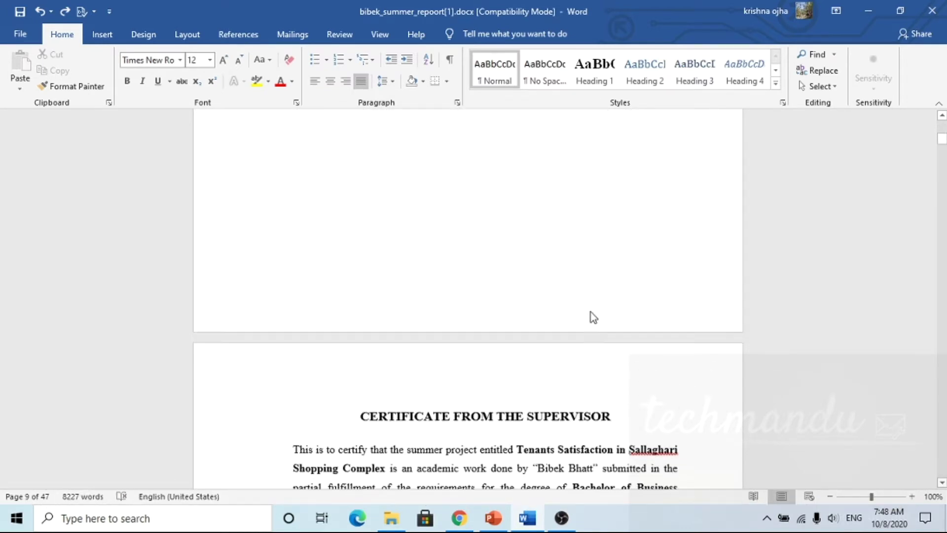
{"action": "double_click", "coordinate": [507, 305]}
Format the front-matter page numbers as lowercase roman numerals starting at ii
{"action": "left_click", "coordinate": [83, 81]}
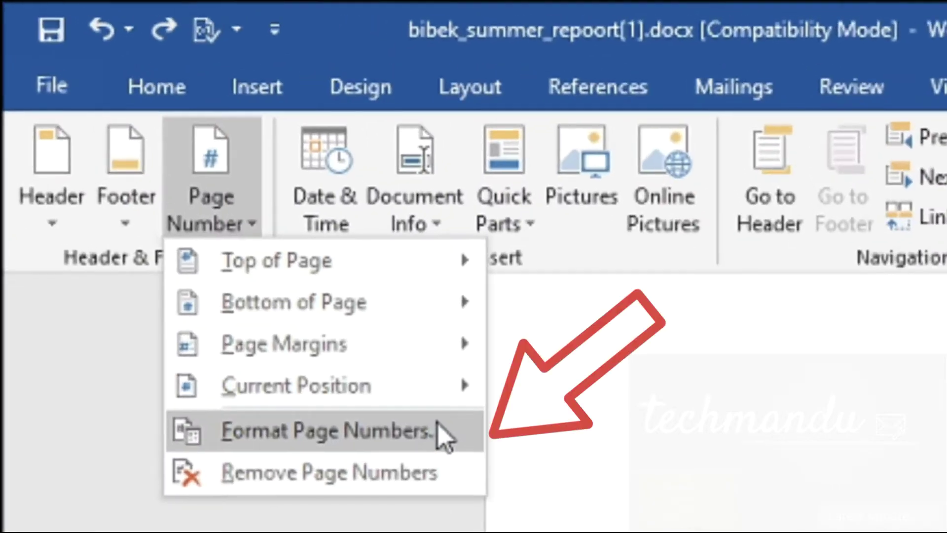
{"action": "left_click", "coordinate": [438, 426]}
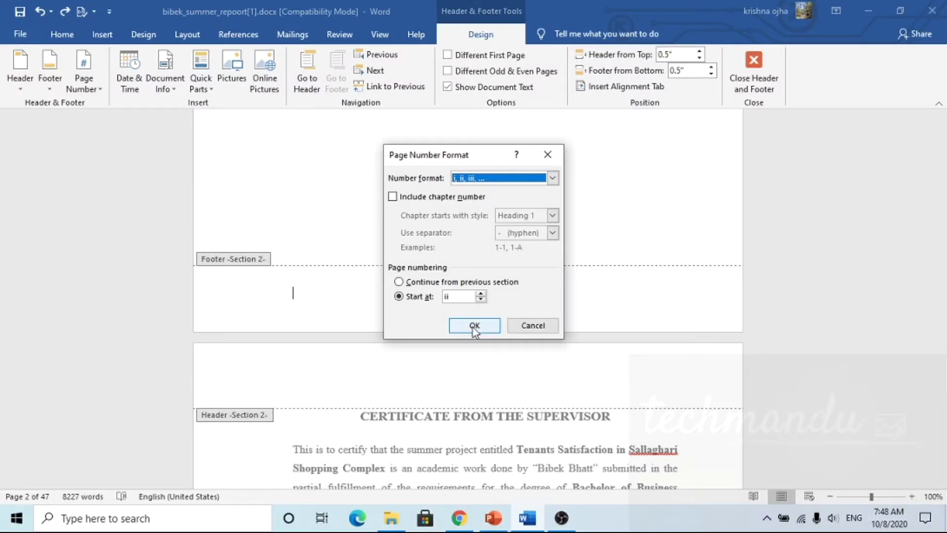
{"action": "left_click", "coordinate": [471, 327]}
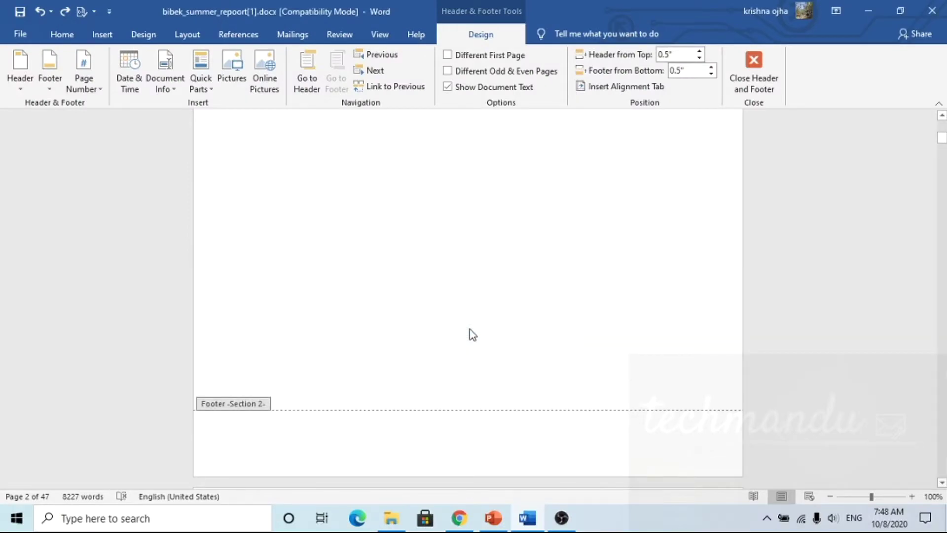
{"action": "scroll", "coordinate": [472, 335], "scroll_direction": "up", "scroll_amount": 3}
{"action": "scroll", "coordinate": [472, 334], "scroll_direction": "up", "scroll_amount": 5}
{"action": "scroll", "coordinate": [473, 334], "scroll_direction": "up", "scroll_amount": 3}
{"action": "scroll", "coordinate": [472, 334], "scroll_direction": "down", "scroll_amount": 7}
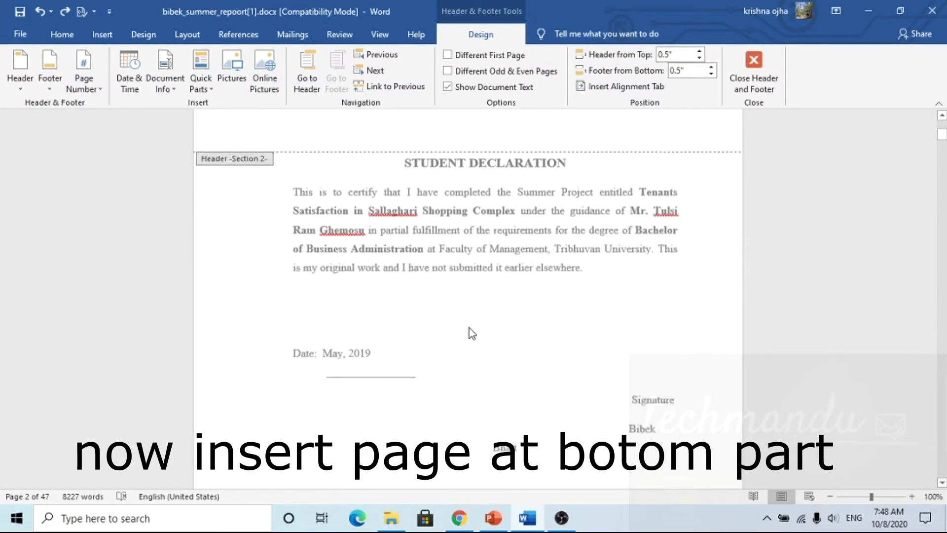
{"action": "scroll", "coordinate": [472, 333], "scroll_direction": "down", "scroll_amount": 5}
Insert a centred Plain Number 2 page number at the bottom, then exit footer editing
{"action": "left_click", "coordinate": [83, 83]}
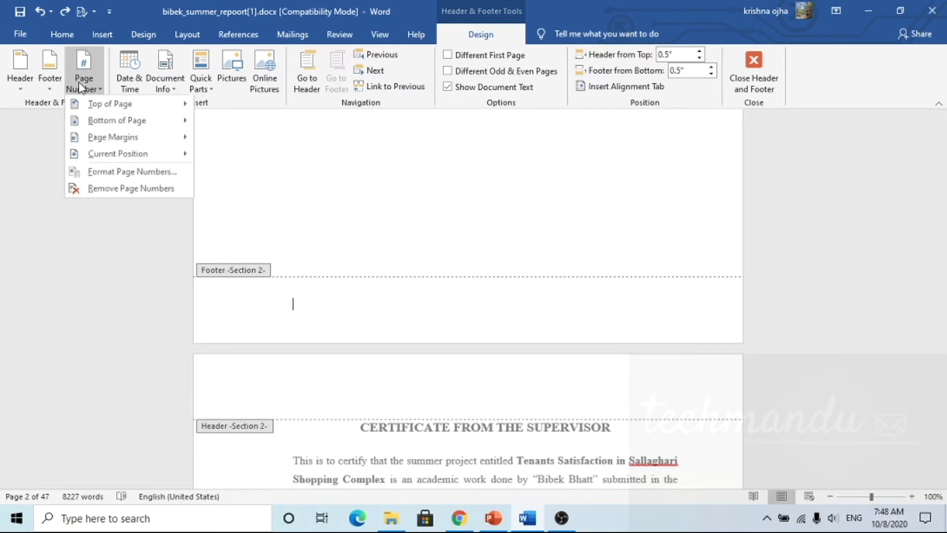
{"action": "mouse_move", "coordinate": [120, 124]}
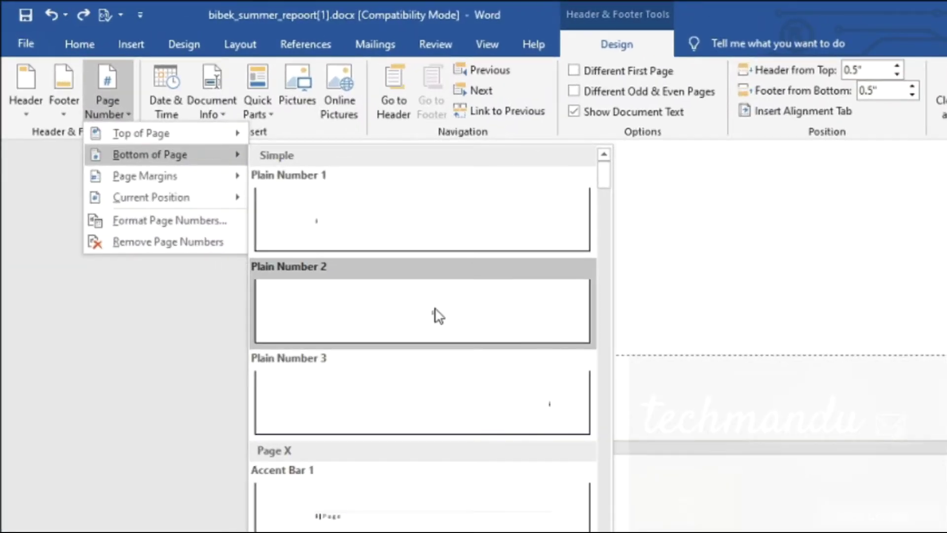
{"action": "left_click", "coordinate": [438, 315]}
{"action": "scroll", "coordinate": [583, 283], "scroll_direction": "down", "scroll_amount": 3}
{"action": "scroll", "coordinate": [583, 283], "scroll_direction": "up", "scroll_amount": 5}
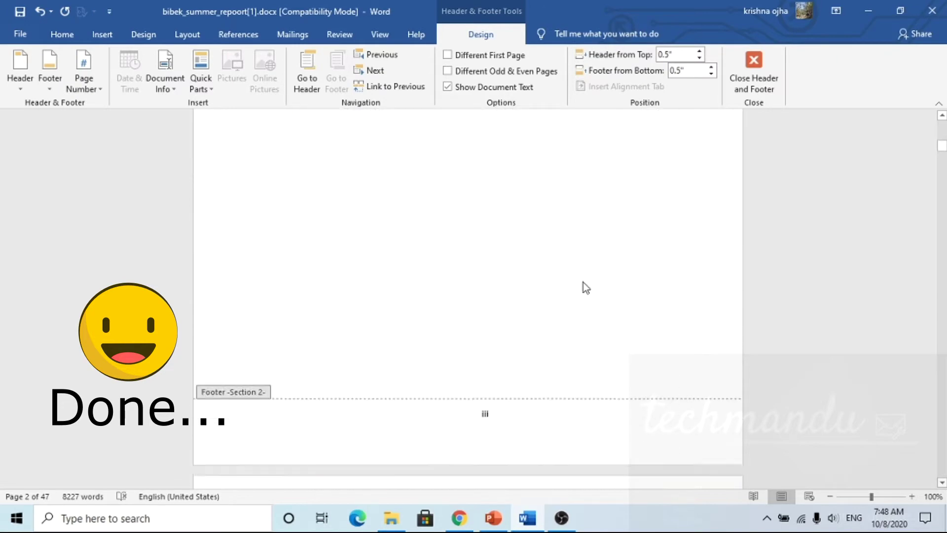
{"action": "scroll", "coordinate": [583, 286], "scroll_direction": "down", "scroll_amount": 5}
{"action": "scroll", "coordinate": [583, 286], "scroll_direction": "down", "scroll_amount": 4}
{"action": "scroll", "coordinate": [583, 286], "scroll_direction": "down", "scroll_amount": 5}
{"action": "scroll", "coordinate": [583, 285], "scroll_direction": "down", "scroll_amount": 8}
{"action": "scroll", "coordinate": [583, 285], "scroll_direction": "down", "scroll_amount": 5}
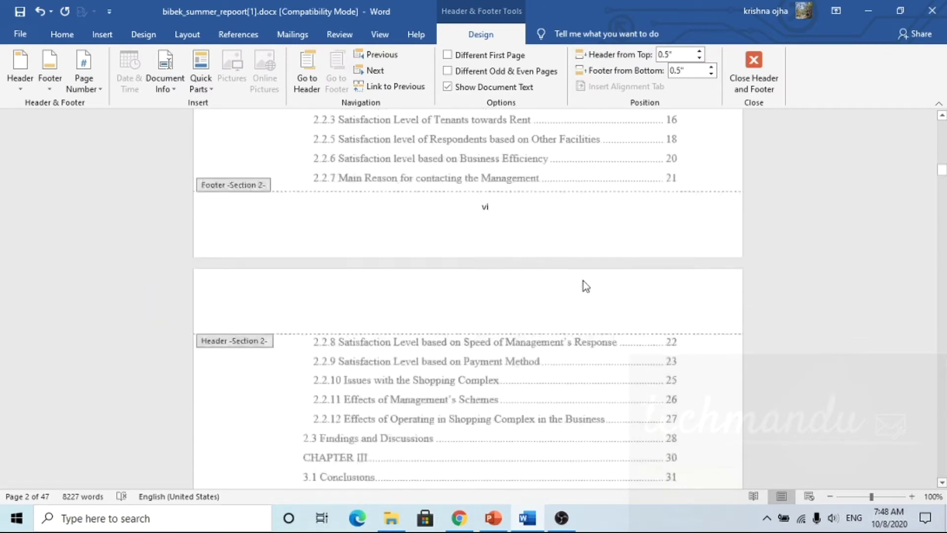
{"action": "scroll", "coordinate": [583, 285], "scroll_direction": "down", "scroll_amount": 2}
{"action": "scroll", "coordinate": [583, 285], "scroll_direction": "down", "scroll_amount": 4}
{"action": "scroll", "coordinate": [583, 284], "scroll_direction": "down", "scroll_amount": 5}
{"action": "scroll", "coordinate": [583, 284], "scroll_direction": "down", "scroll_amount": 5}
{"action": "scroll", "coordinate": [584, 284], "scroll_direction": "down", "scroll_amount": 5}
{"action": "scroll", "coordinate": [584, 281], "scroll_direction": "down", "scroll_amount": 3}
{"action": "double_click", "coordinate": [583, 281]}
{"action": "scroll", "coordinate": [543, 222], "scroll_direction": "down", "scroll_amount": 8}
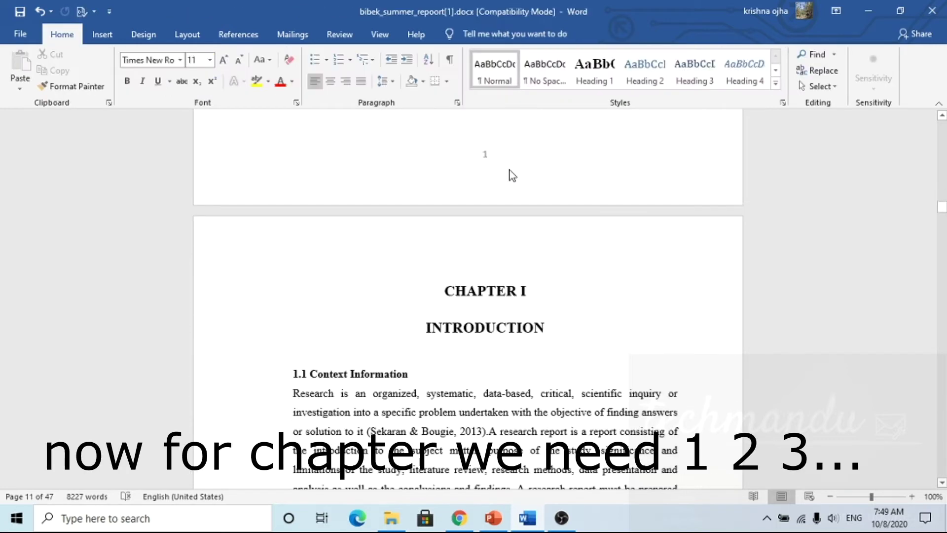
Set the Chapter I section's footer page numbering to start at 0
{"action": "double_click", "coordinate": [511, 175]}
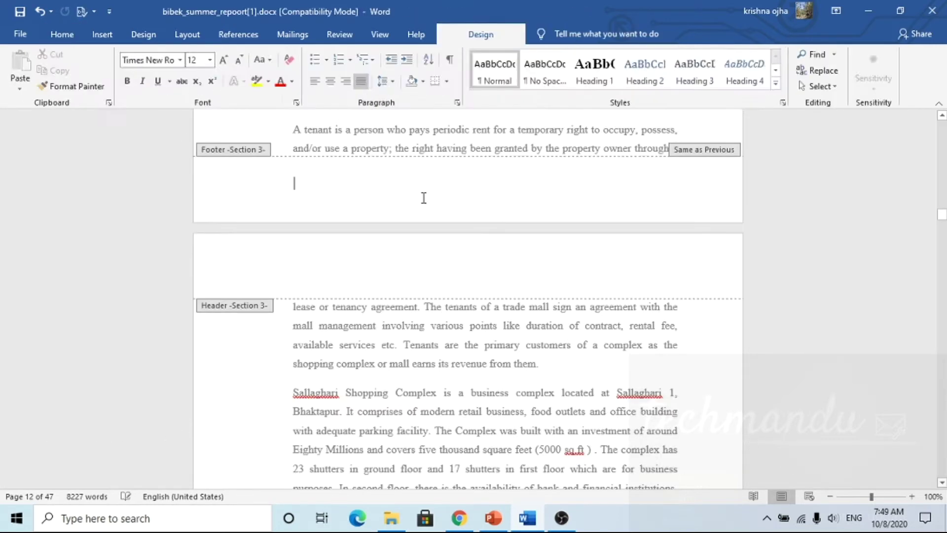
{"action": "left_click", "coordinate": [90, 88]}
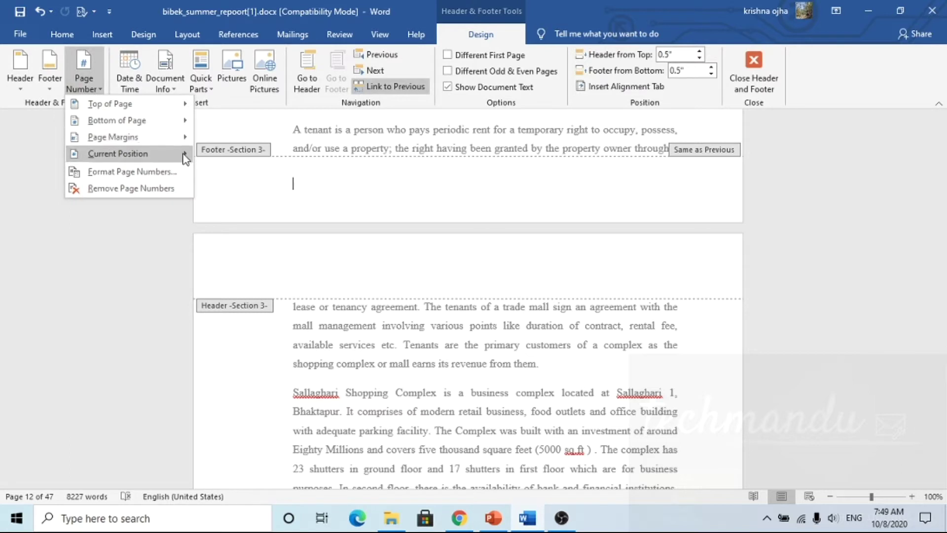
{"action": "left_click", "coordinate": [129, 171]}
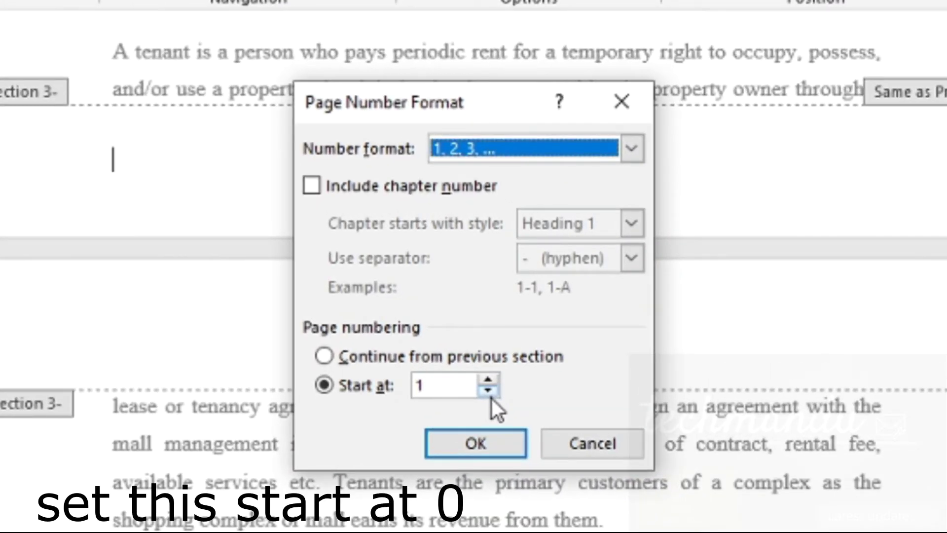
{"action": "left_click", "coordinate": [491, 395]}
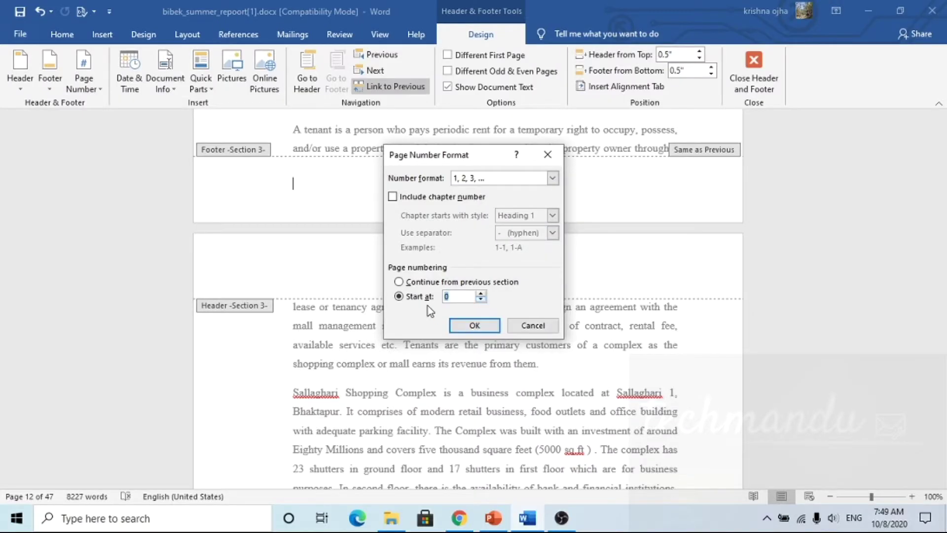
{"action": "left_click", "coordinate": [474, 326]}
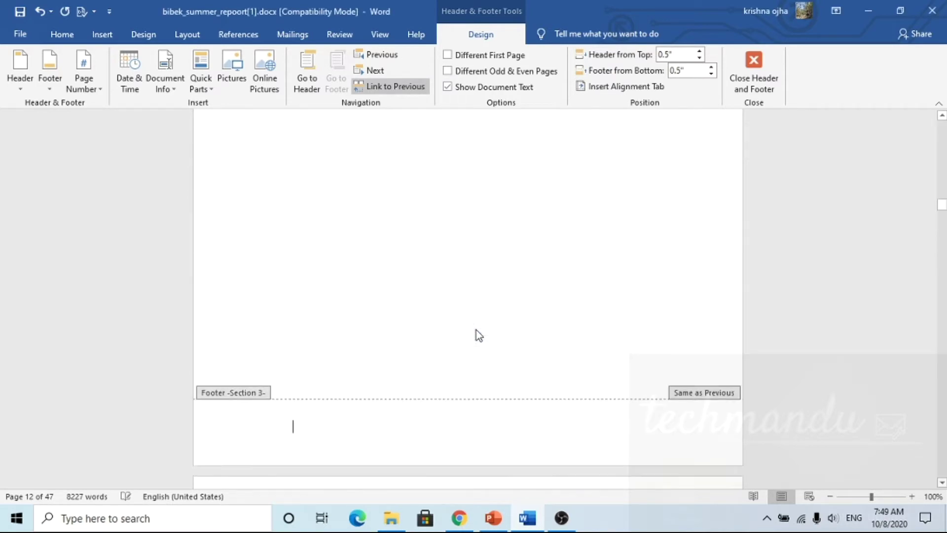
{"action": "scroll", "coordinate": [504, 330], "scroll_direction": "down", "scroll_amount": 4}
{"action": "scroll", "coordinate": [503, 330], "scroll_direction": "down", "scroll_amount": 5}
{"action": "scroll", "coordinate": [503, 329], "scroll_direction": "down", "scroll_amount": 6}
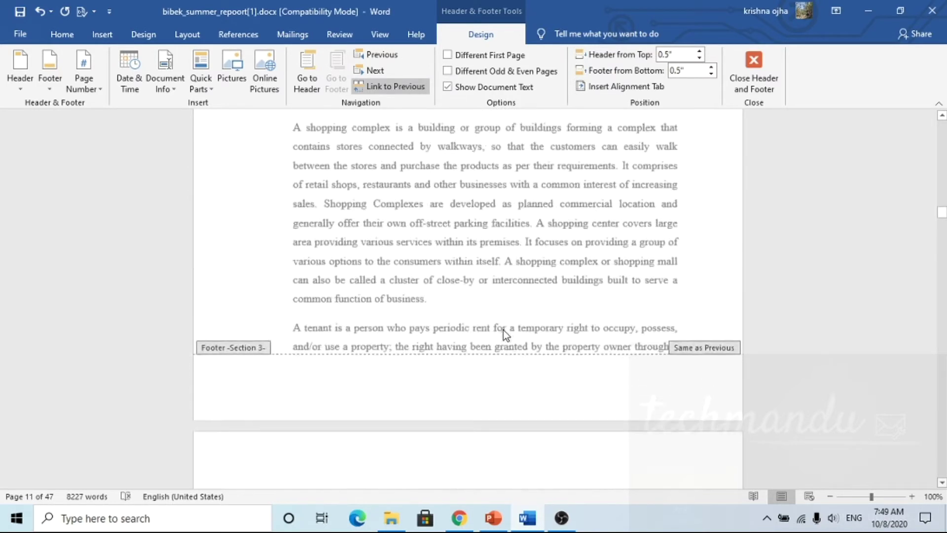
{"action": "scroll", "coordinate": [503, 330], "scroll_direction": "down", "scroll_amount": 4}
{"action": "scroll", "coordinate": [503, 330], "scroll_direction": "up", "scroll_amount": 1}
Insert a centred Plain Number 2 page number at the bottom of the Section 3 footer
{"action": "left_click", "coordinate": [95, 93]}
{"action": "mouse_move", "coordinate": [171, 167]}
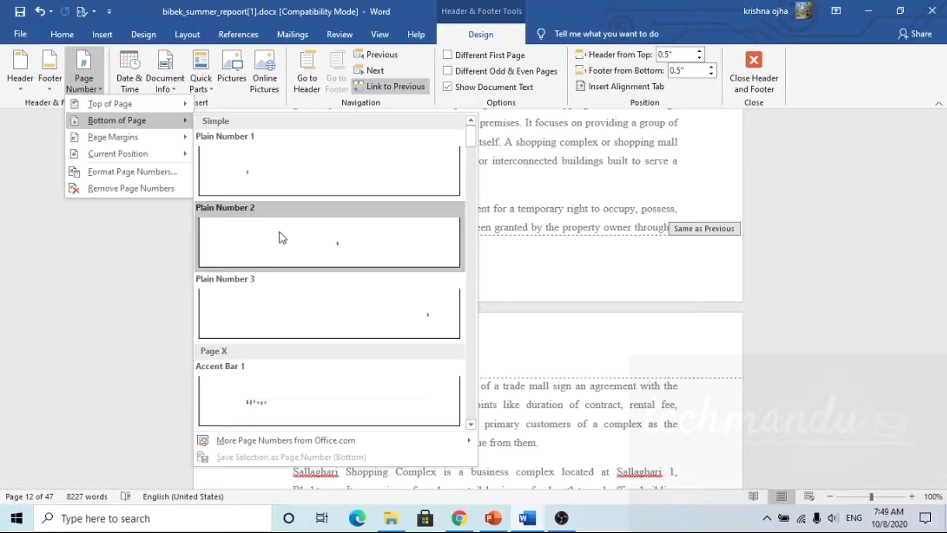
{"action": "left_click", "coordinate": [503, 403]}
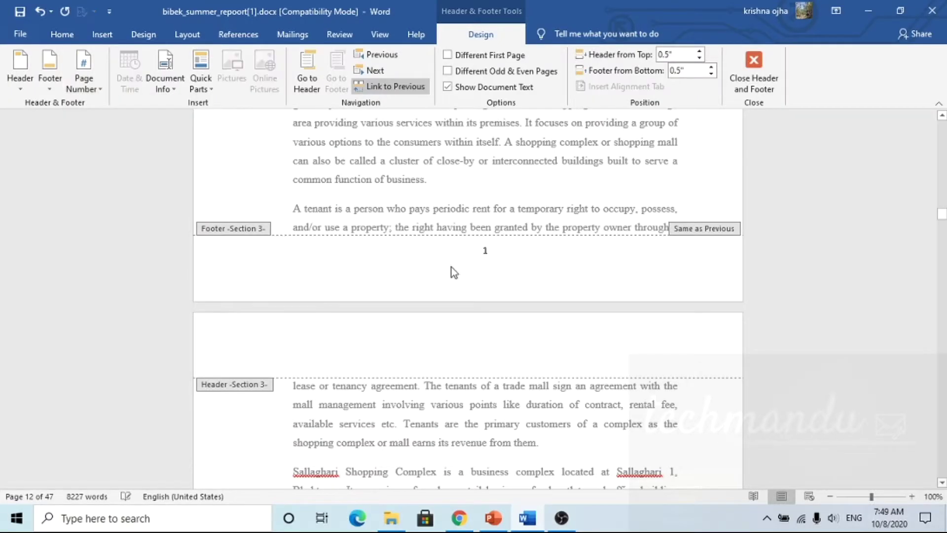
{"action": "scroll", "coordinate": [484, 270], "scroll_direction": "up", "scroll_amount": 8}
{"action": "scroll", "coordinate": [483, 270], "scroll_direction": "up", "scroll_amount": 1}
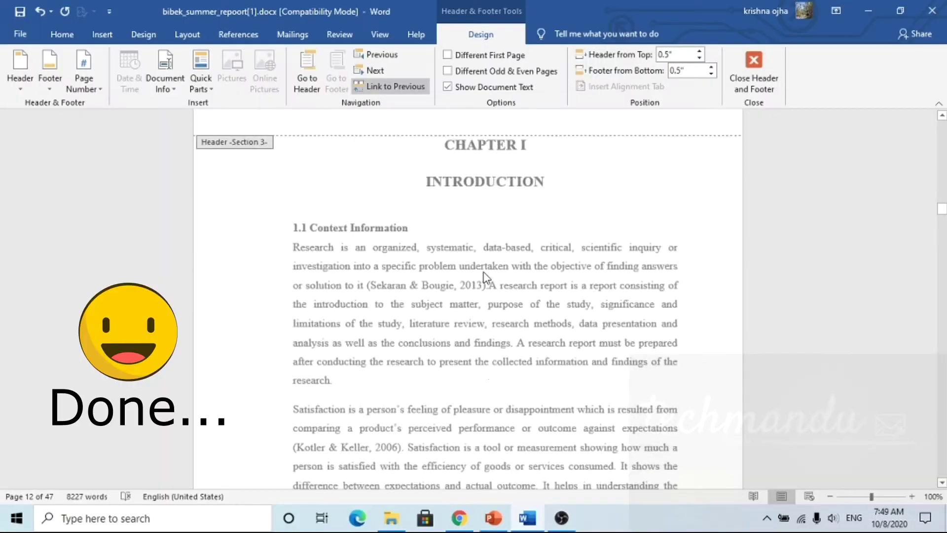
Switch the Navigation pane to Pages view to list the report's page thumbnails
{"action": "scroll", "coordinate": [482, 273], "scroll_direction": "down", "scroll_amount": 8}
{"action": "scroll", "coordinate": [482, 274], "scroll_direction": "down", "scroll_amount": 8}
{"action": "scroll", "coordinate": [482, 274], "scroll_direction": "down", "scroll_amount": 8}
{"action": "scroll", "coordinate": [482, 277], "scroll_direction": "down", "scroll_amount": 8}
{"action": "scroll", "coordinate": [482, 276], "scroll_direction": "down", "scroll_amount": 8}
{"action": "scroll", "coordinate": [482, 277], "scroll_direction": "down", "scroll_amount": 8}
{"action": "scroll", "coordinate": [482, 276], "scroll_direction": "down", "scroll_amount": 8}
{"action": "scroll", "coordinate": [482, 276], "scroll_direction": "down", "scroll_amount": 4}
{"action": "scroll", "coordinate": [482, 277], "scroll_direction": "up", "scroll_amount": 10}
{"action": "scroll", "coordinate": [481, 276], "scroll_direction": "up", "scroll_amount": 10}
{"action": "scroll", "coordinate": [482, 276], "scroll_direction": "up", "scroll_amount": 10}
{"action": "scroll", "coordinate": [482, 276], "scroll_direction": "up", "scroll_amount": 6}
{"action": "scroll", "coordinate": [481, 276], "scroll_direction": "up", "scroll_amount": 5}
{"action": "scroll", "coordinate": [482, 276], "scroll_direction": "up", "scroll_amount": 5}
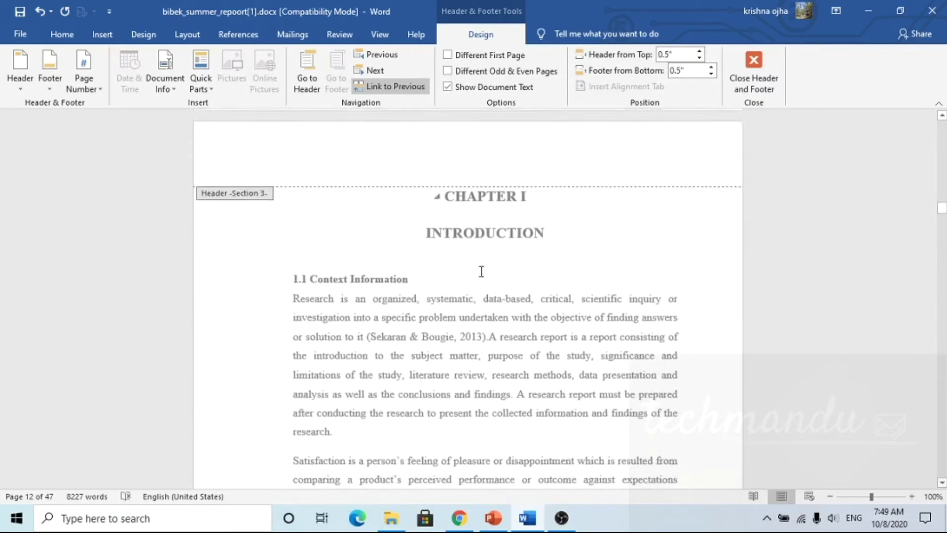
{"action": "scroll", "coordinate": [483, 277], "scroll_direction": "up", "scroll_amount": 4}
{"action": "scroll", "coordinate": [493, 281], "scroll_direction": "up", "scroll_amount": 2}
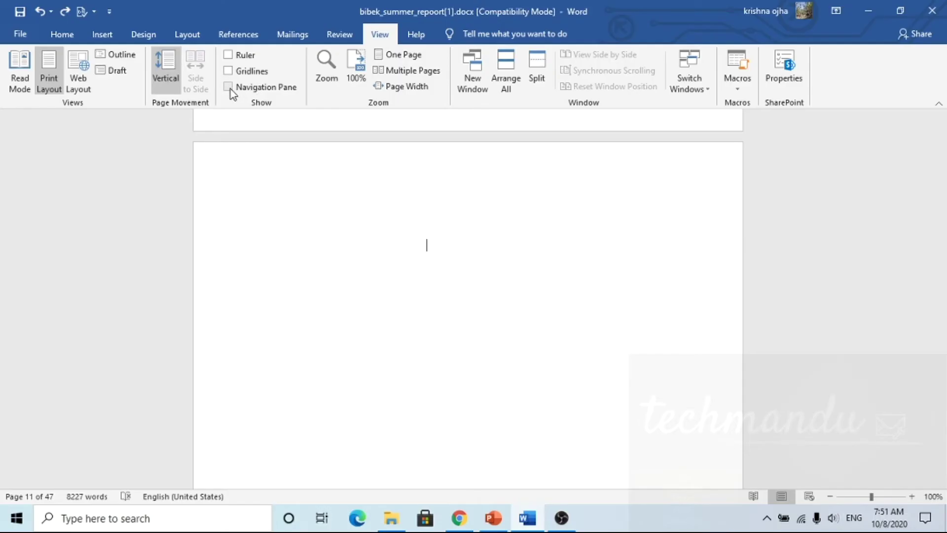
{"action": "left_click", "coordinate": [230, 89]}
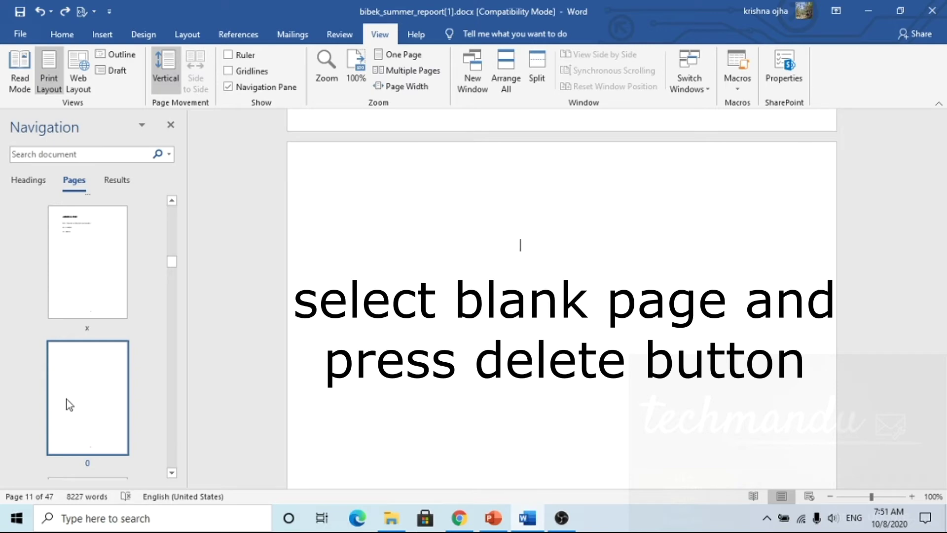
Delete the blank page numbered 0 that sits before Chapter I
{"action": "left_click", "coordinate": [66, 399]}
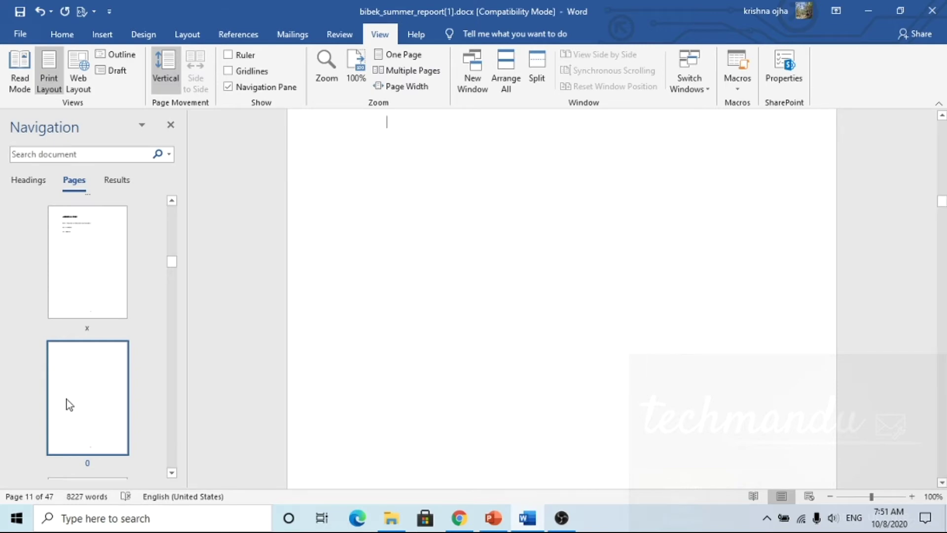
{"action": "key", "text": "Delete"}
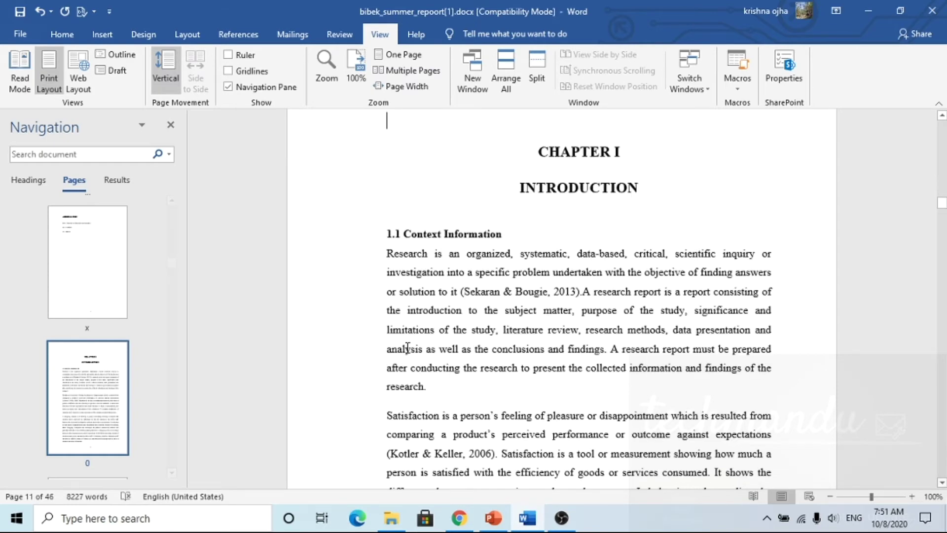
{"action": "scroll", "coordinate": [408, 348], "scroll_direction": "down", "scroll_amount": 8}
{"action": "scroll", "coordinate": [408, 348], "scroll_direction": "down", "scroll_amount": 5}
{"action": "scroll", "coordinate": [408, 348], "scroll_direction": "up", "scroll_amount": 2}
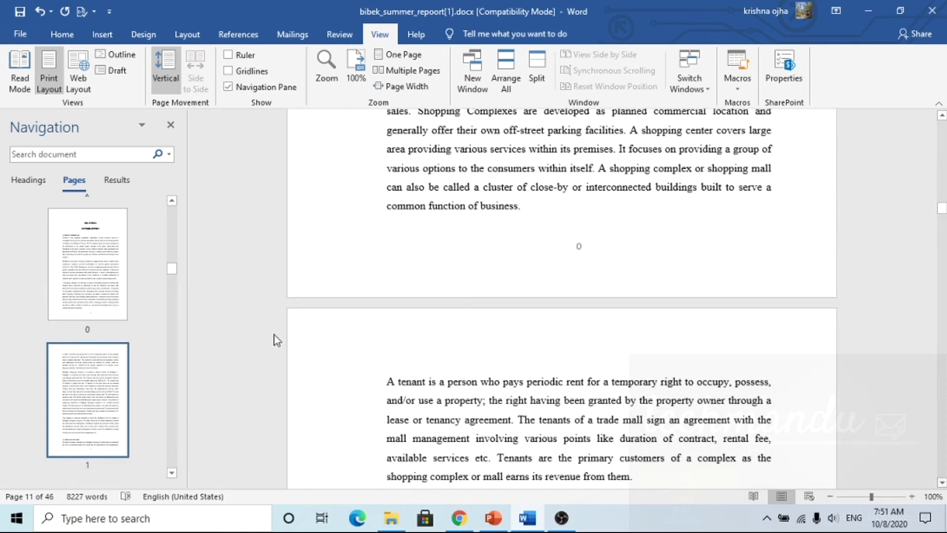
Restart the Chapter I footer page numbering at 1 and close the header and footer
{"action": "double_click", "coordinate": [593, 266]}
{"action": "left_click", "coordinate": [88, 93]}
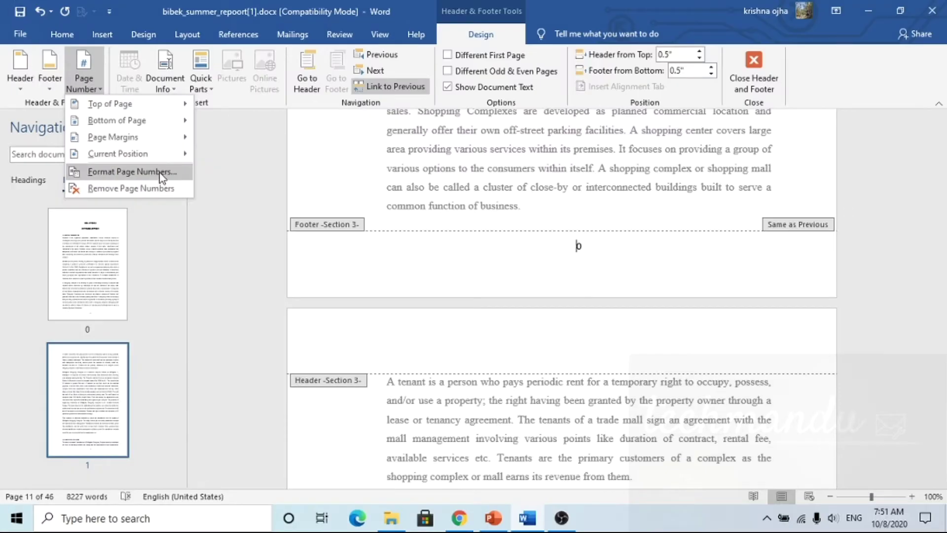
{"action": "left_click", "coordinate": [318, 358]}
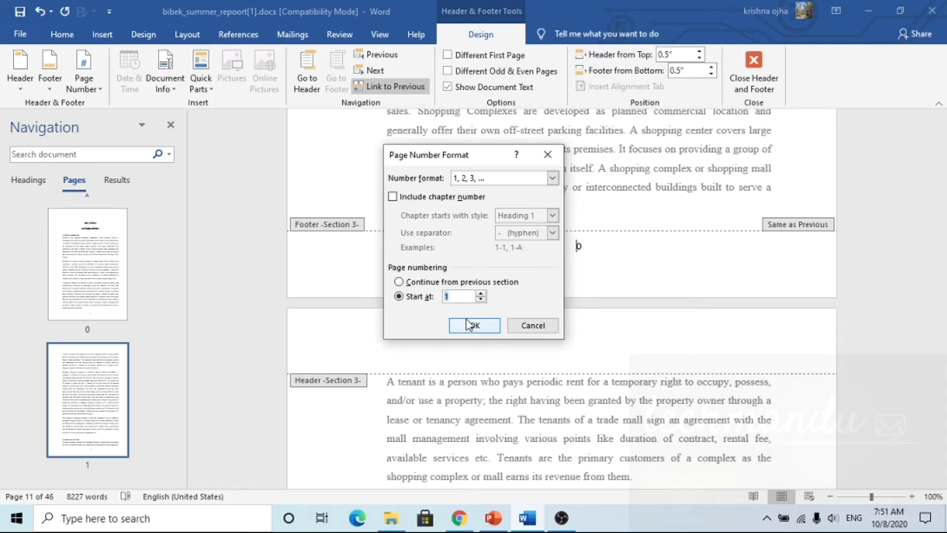
{"action": "left_click", "coordinate": [463, 433]}
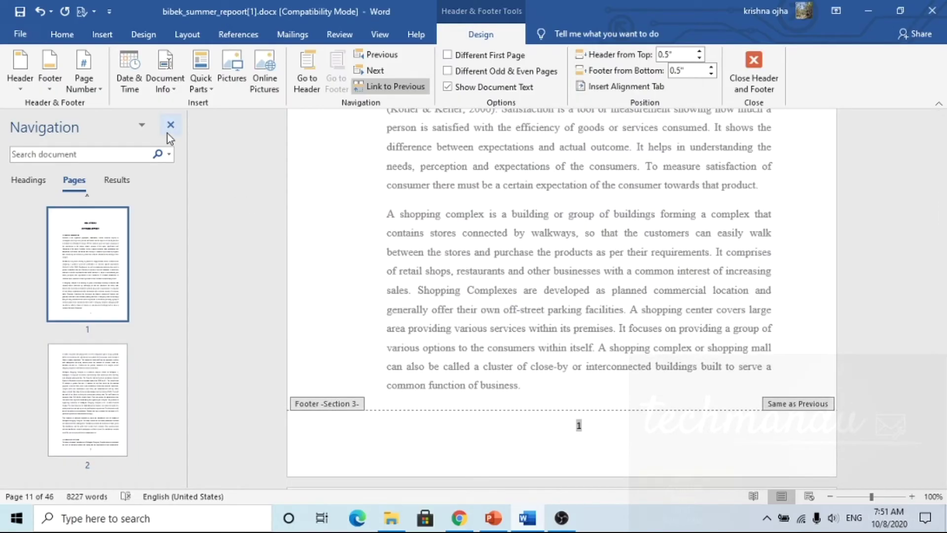
{"action": "left_click", "coordinate": [768, 72]}
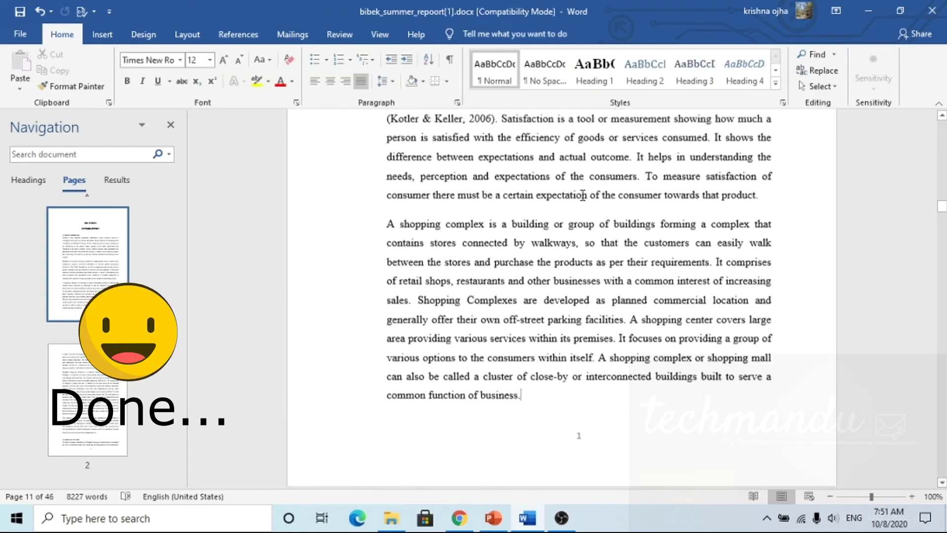
Scroll through the chapter pages and close the Navigation pane's page thumbnails
{"action": "scroll", "coordinate": [581, 197], "scroll_direction": "down", "scroll_amount": 5}
{"action": "scroll", "coordinate": [581, 198], "scroll_direction": "down", "scroll_amount": 5}
{"action": "scroll", "coordinate": [581, 197], "scroll_direction": "down", "scroll_amount": 2}
{"action": "scroll", "coordinate": [582, 195], "scroll_direction": "down", "scroll_amount": 2}
{"action": "scroll", "coordinate": [582, 195], "scroll_direction": "down", "scroll_amount": 5}
{"action": "scroll", "coordinate": [582, 195], "scroll_direction": "down", "scroll_amount": 3}
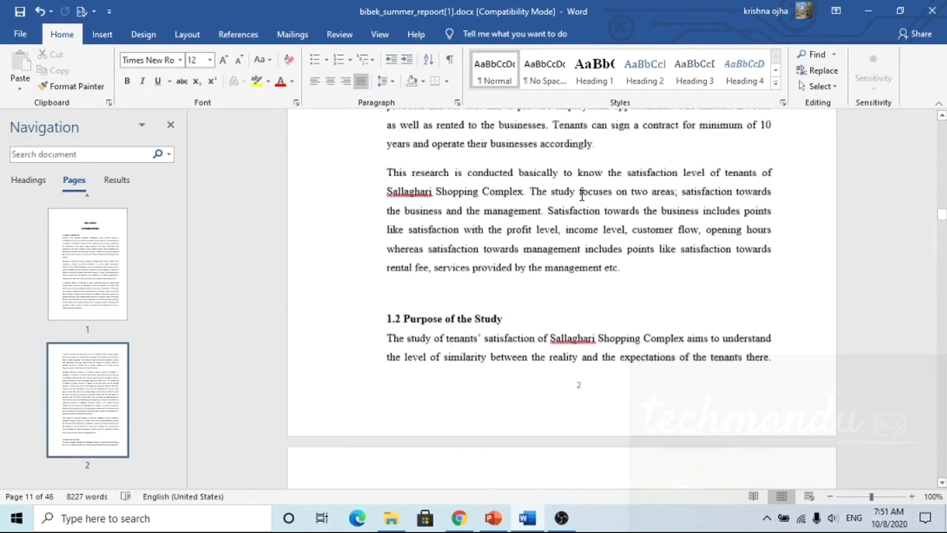
{"action": "scroll", "coordinate": [582, 195], "scroll_direction": "down", "scroll_amount": 3}
{"action": "scroll", "coordinate": [582, 195], "scroll_direction": "down", "scroll_amount": 2}
{"action": "scroll", "coordinate": [582, 196], "scroll_direction": "down", "scroll_amount": 5}
{"action": "scroll", "coordinate": [582, 196], "scroll_direction": "down", "scroll_amount": 4}
{"action": "scroll", "coordinate": [582, 195], "scroll_direction": "down", "scroll_amount": 2}
{"action": "scroll", "coordinate": [580, 198], "scroll_direction": "down", "scroll_amount": 1}
{"action": "scroll", "coordinate": [581, 197], "scroll_direction": "down", "scroll_amount": 4}
{"action": "scroll", "coordinate": [581, 197], "scroll_direction": "down", "scroll_amount": 2}
{"action": "scroll", "coordinate": [580, 195], "scroll_direction": "down", "scroll_amount": 5}
{"action": "scroll", "coordinate": [578, 194], "scroll_direction": "down", "scroll_amount": 4}
{"action": "scroll", "coordinate": [578, 195], "scroll_direction": "down", "scroll_amount": 3}
{"action": "scroll", "coordinate": [577, 196], "scroll_direction": "down", "scroll_amount": 3}
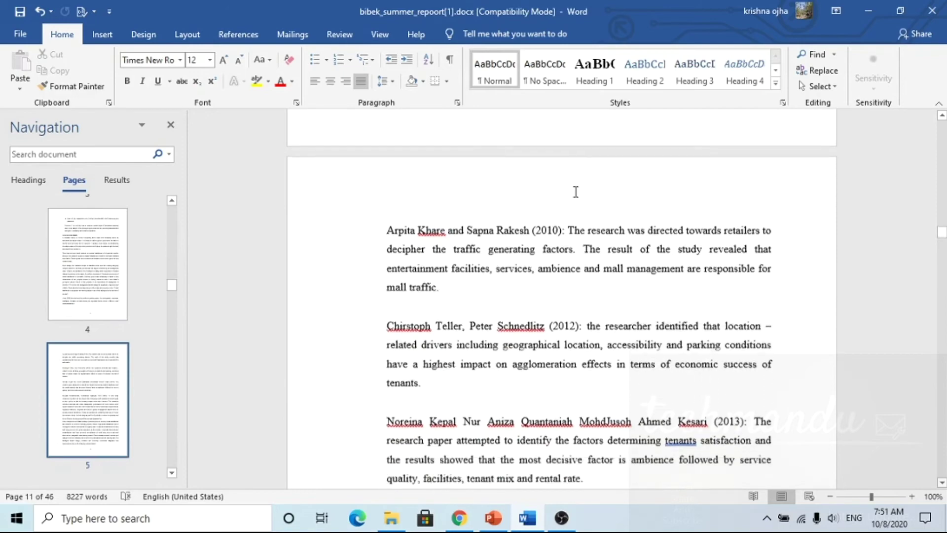
{"action": "left_click", "coordinate": [171, 124]}
Verify the body footers number sequentially, with page 3 on the Limitations of the Study page
{"action": "scroll", "coordinate": [630, 309], "scroll_direction": "down", "scroll_amount": 3}
{"action": "scroll", "coordinate": [630, 310], "scroll_direction": "down", "scroll_amount": 3}
{"action": "scroll", "coordinate": [630, 310], "scroll_direction": "down", "scroll_amount": 3}
{"action": "scroll", "coordinate": [631, 310], "scroll_direction": "down", "scroll_amount": 3}
{"action": "scroll", "coordinate": [630, 310], "scroll_direction": "down", "scroll_amount": 3}
{"action": "scroll", "coordinate": [629, 310], "scroll_direction": "down", "scroll_amount": 5}
{"action": "scroll", "coordinate": [628, 311], "scroll_direction": "down", "scroll_amount": 3}
{"action": "scroll", "coordinate": [629, 310], "scroll_direction": "down", "scroll_amount": 2}
{"action": "scroll", "coordinate": [629, 310], "scroll_direction": "down", "scroll_amount": 5}
{"action": "scroll", "coordinate": [628, 310], "scroll_direction": "up", "scroll_amount": 3}
{"action": "scroll", "coordinate": [628, 309], "scroll_direction": "up", "scroll_amount": 5}
{"action": "scroll", "coordinate": [628, 309], "scroll_direction": "up", "scroll_amount": 5}
{"action": "scroll", "coordinate": [629, 309], "scroll_direction": "up", "scroll_amount": 5}
{"action": "scroll", "coordinate": [629, 309], "scroll_direction": "up", "scroll_amount": 5}
{"action": "scroll", "coordinate": [629, 309], "scroll_direction": "up", "scroll_amount": 3}
{"action": "scroll", "coordinate": [629, 309], "scroll_direction": "up", "scroll_amount": 3}
{"action": "scroll", "coordinate": [629, 309], "scroll_direction": "up", "scroll_amount": 1}
{"action": "scroll", "coordinate": [629, 309], "scroll_direction": "up", "scroll_amount": 3}
{"action": "scroll", "coordinate": [629, 312], "scroll_direction": "up", "scroll_amount": 3}
{"action": "scroll", "coordinate": [629, 311], "scroll_direction": "up", "scroll_amount": 4}
{"action": "scroll", "coordinate": [628, 310], "scroll_direction": "up", "scroll_amount": 4}
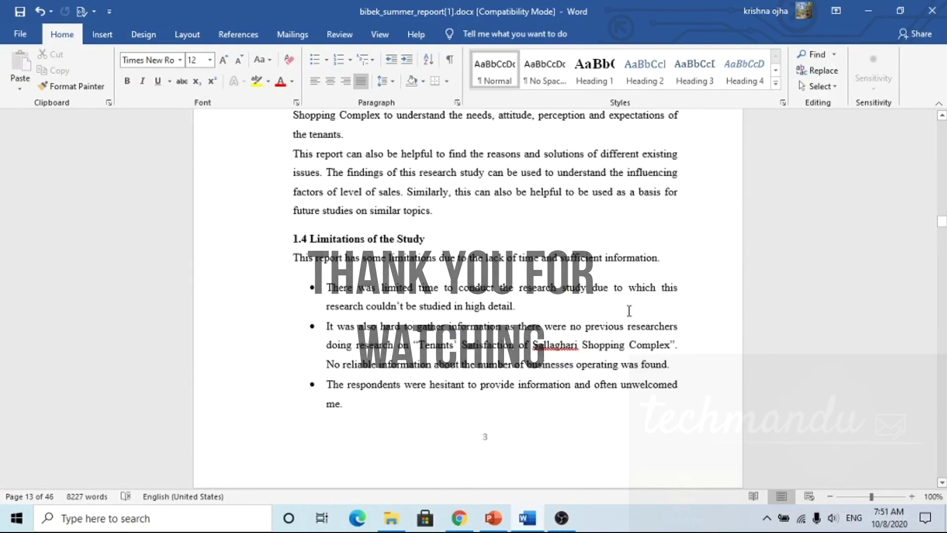